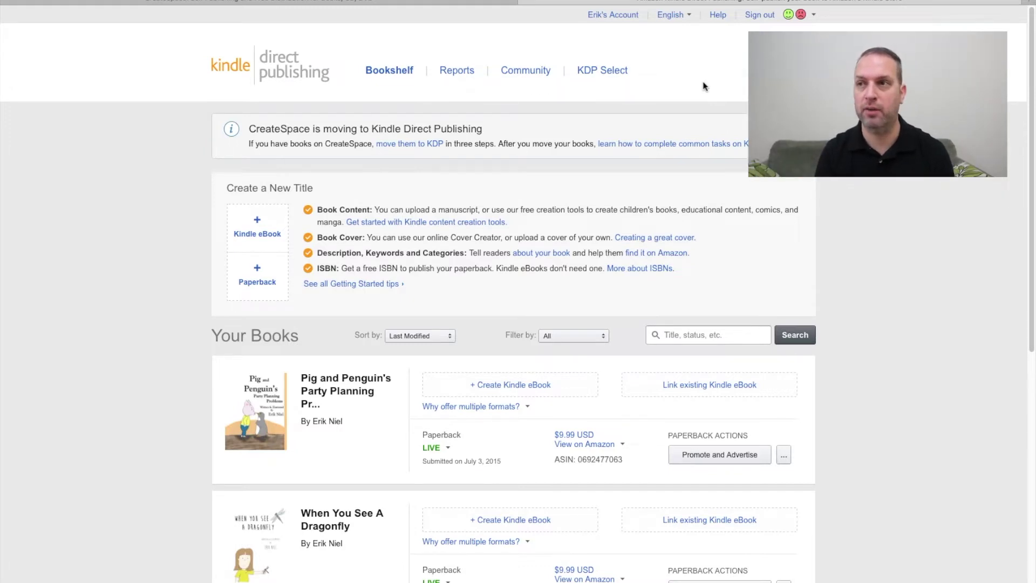
- Look over the existing books on the bookshelf and start creating a new paperback title
{"action": "scroll", "coordinate": [1020, 224], "scroll_direction": "down", "scroll_amount": 5}
{"action": "scroll", "coordinate": [1016, 294], "scroll_direction": "down", "scroll_amount": 3}
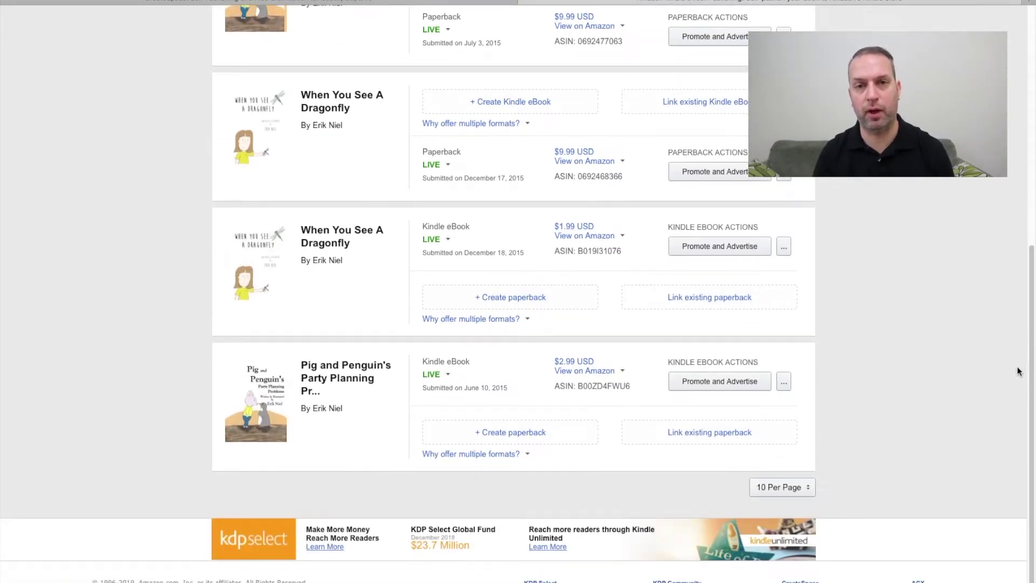
{"action": "scroll", "coordinate": [1018, 370], "scroll_direction": "up", "scroll_amount": 3}
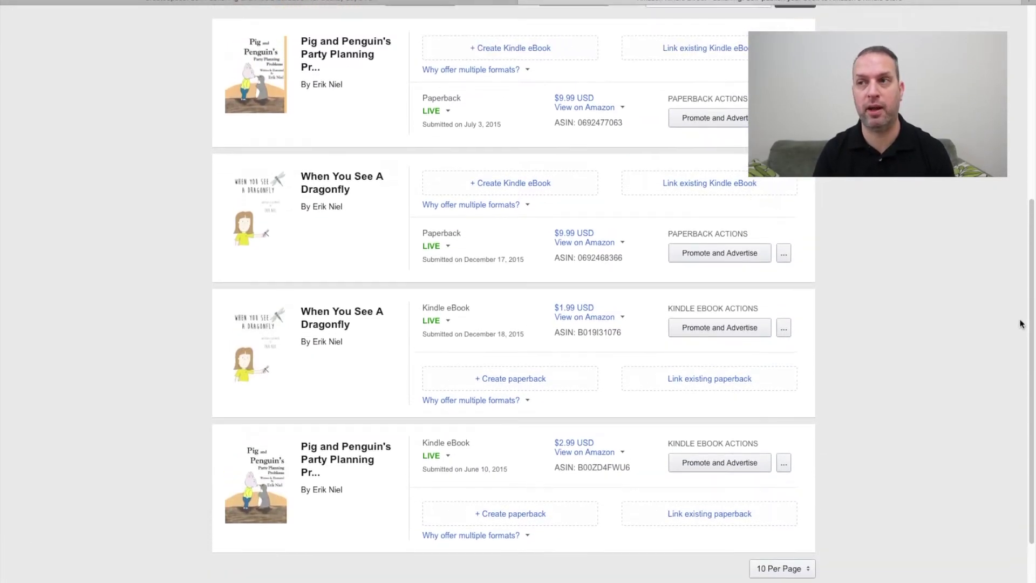
{"action": "scroll", "coordinate": [1019, 305], "scroll_direction": "up", "scroll_amount": 3}
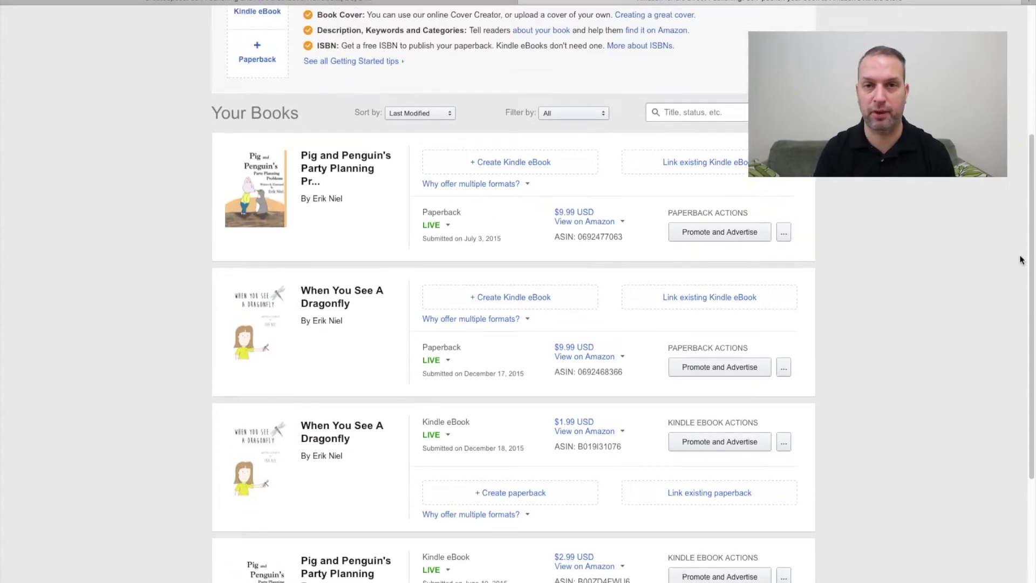
{"action": "scroll", "coordinate": [1021, 242], "scroll_direction": "up", "scroll_amount": 3}
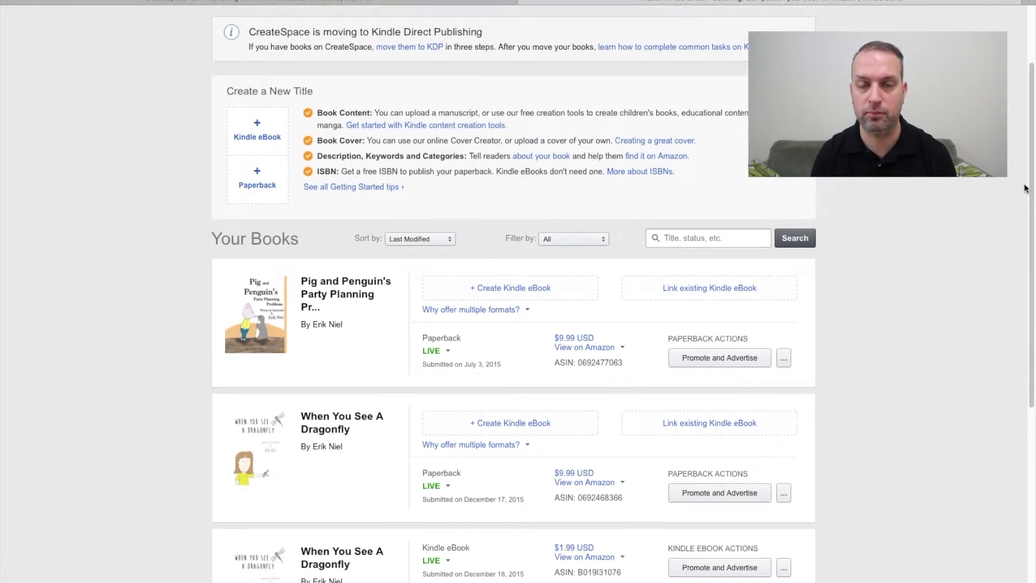
{"action": "scroll", "coordinate": [1025, 172], "scroll_direction": "up", "scroll_amount": 2}
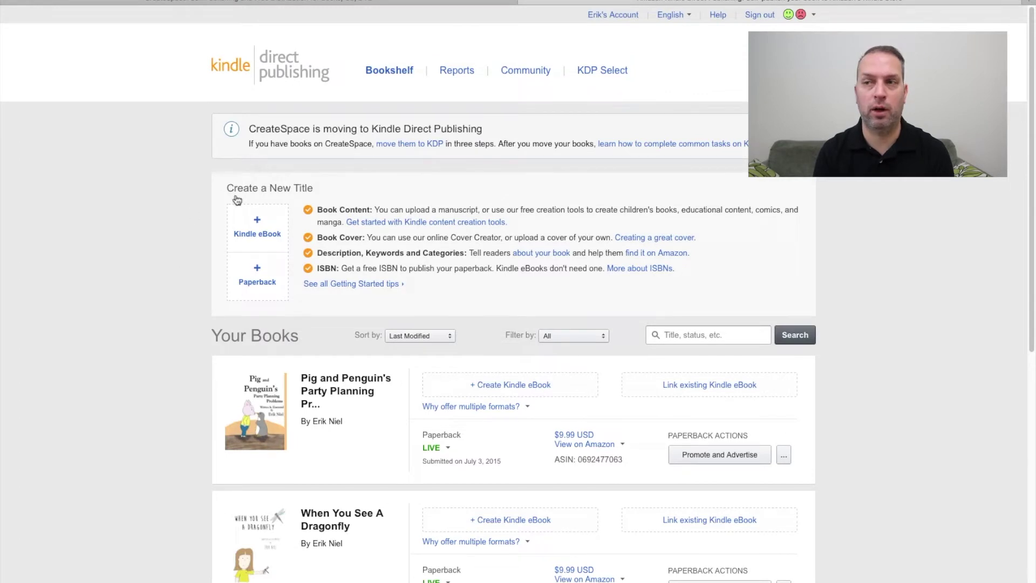
{"action": "left_click", "coordinate": [257, 280]}
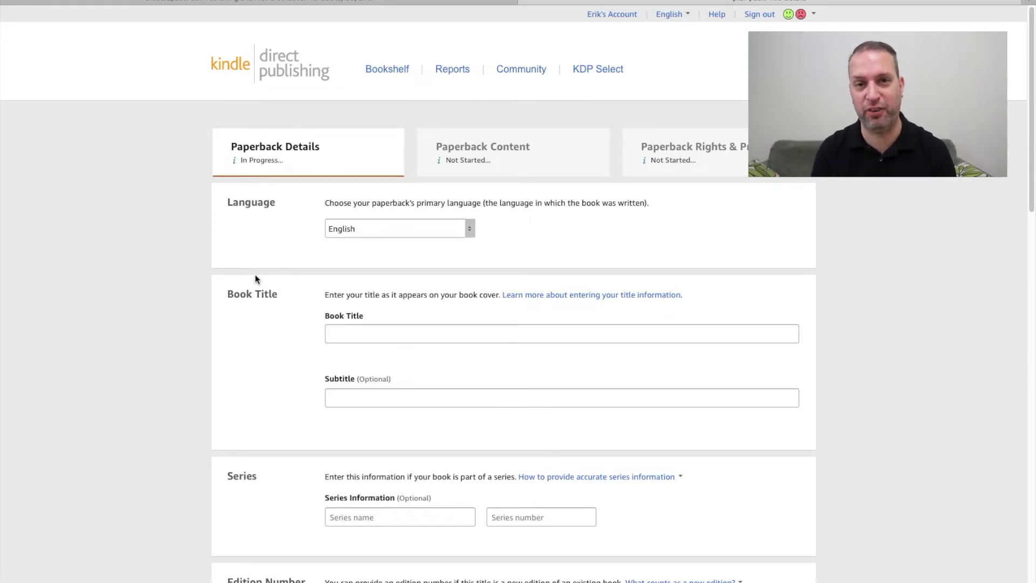
- Enter "How To Write A Book" as the book title of the new paperback
{"action": "left_click", "coordinate": [440, 334]}
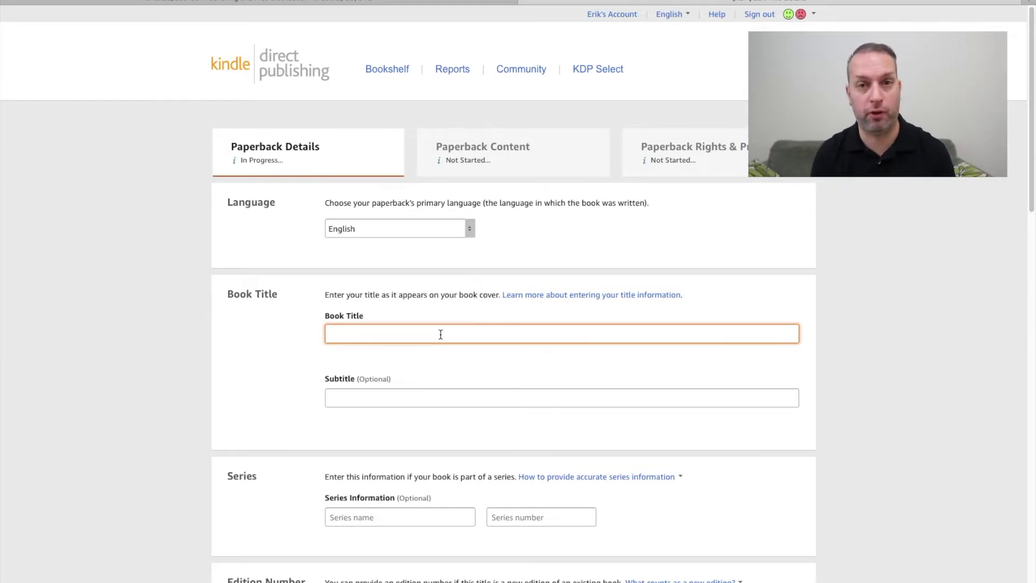
{"action": "type", "text": "How To Wite"}
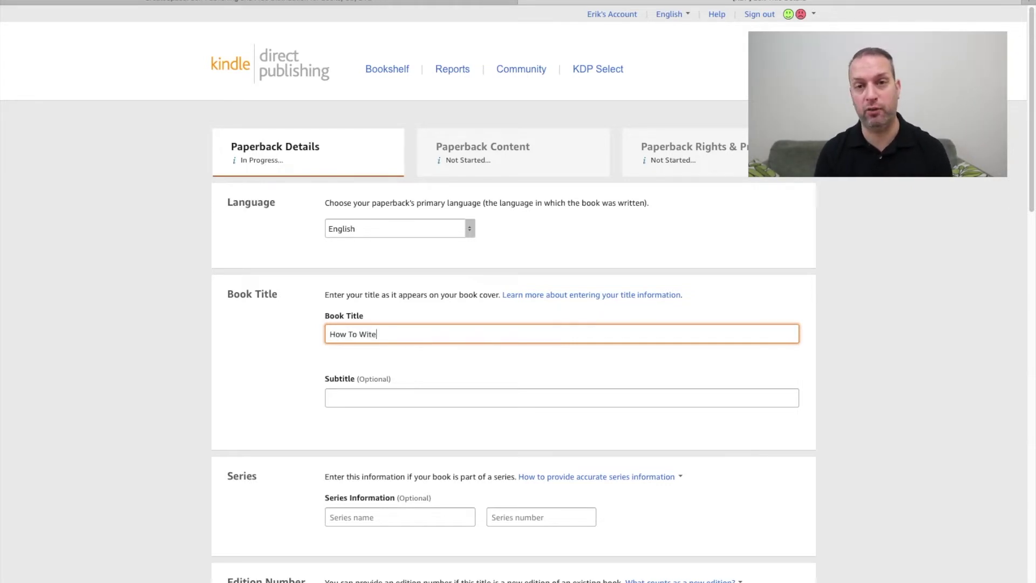
{"action": "key", "text": "BackSpace"}
{"action": "key", "text": "BackSpace"}
{"action": "key", "text": "BackSpace"}
{"action": "type", "text": "r"}
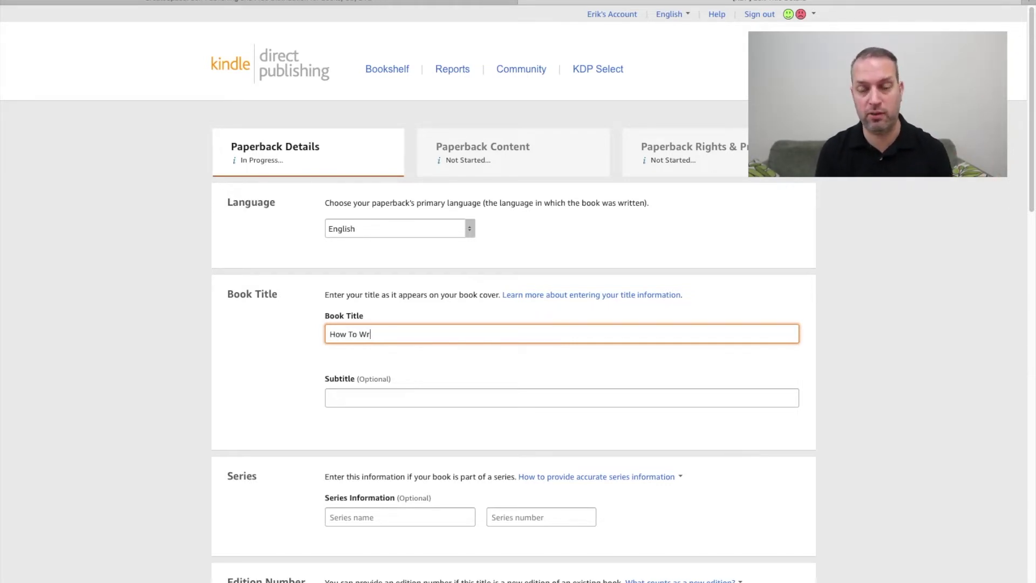
{"action": "type", "text": "ite A Book"}
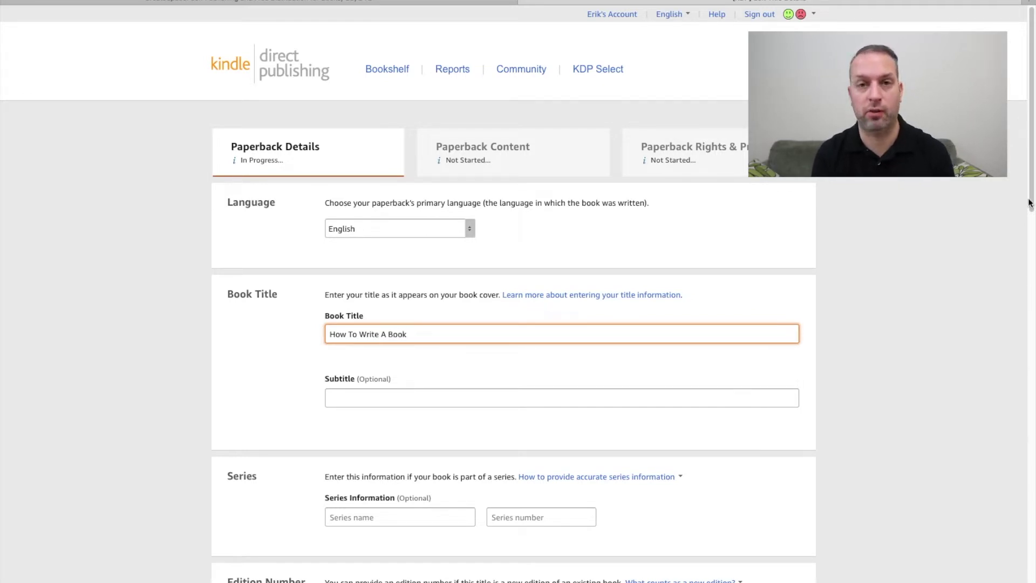
- Set the paperback's edition number to 1
{"action": "left_click_drag", "start_coordinate": [1026, 202], "coordinate": [1024, 302]}
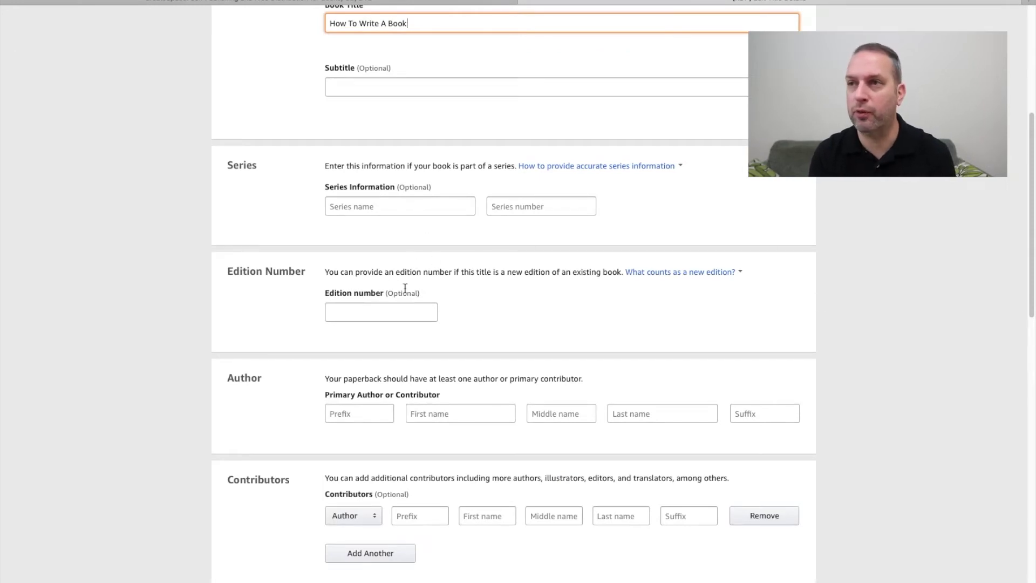
{"action": "left_click", "coordinate": [366, 310]}
{"action": "type", "text": "1"}
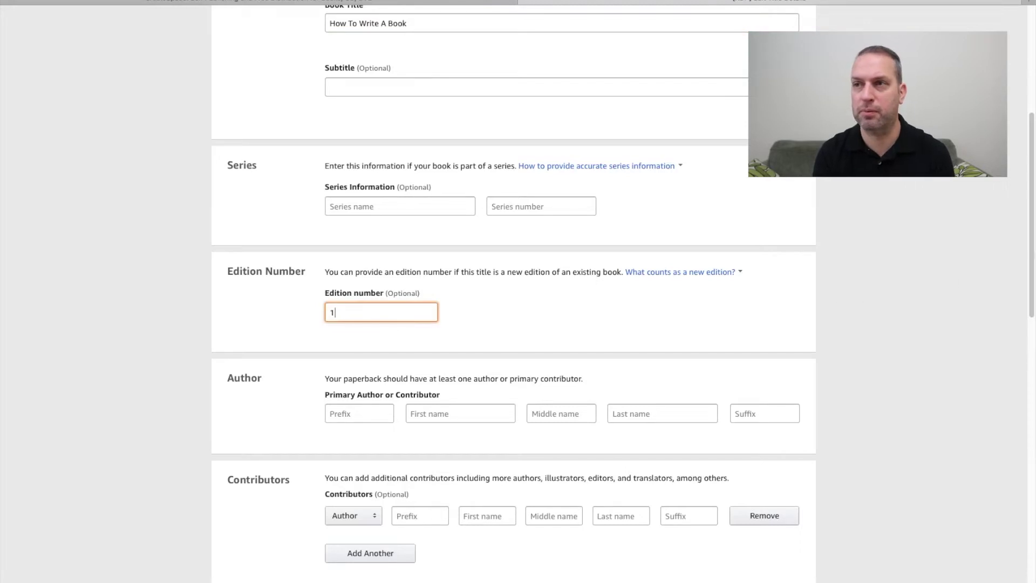
- Fill in the primary author's first and last name
{"action": "left_click_drag", "start_coordinate": [1027, 250], "coordinate": [1027, 303]}
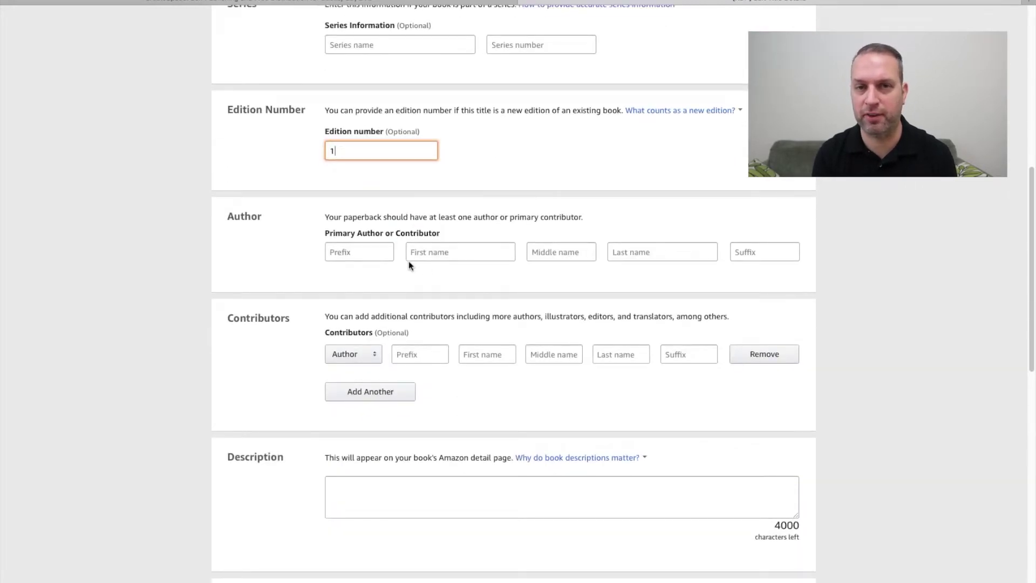
{"action": "left_click", "coordinate": [378, 251]}
{"action": "left_click", "coordinate": [454, 251]}
{"action": "type", "text": "Erik"}
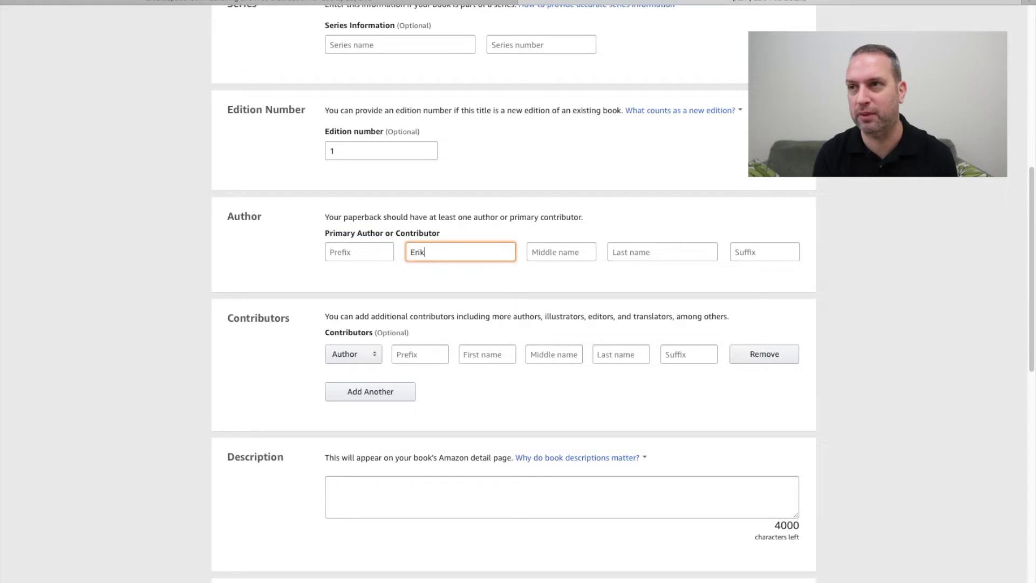
{"action": "key", "text": "Tab"}
{"action": "key", "text": "Tab"}
{"action": "type", "text": "Niel"}
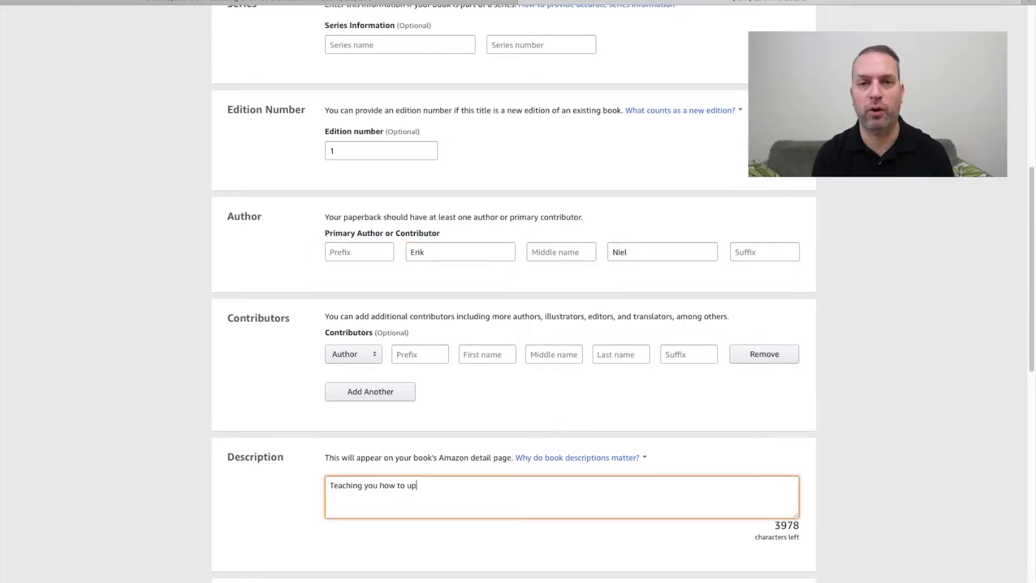
- Enter the description "Teaching you how to upload a book to KDP" and declare ownership of the copyright and necessary publishing rights
{"action": "type", "text": "load"}
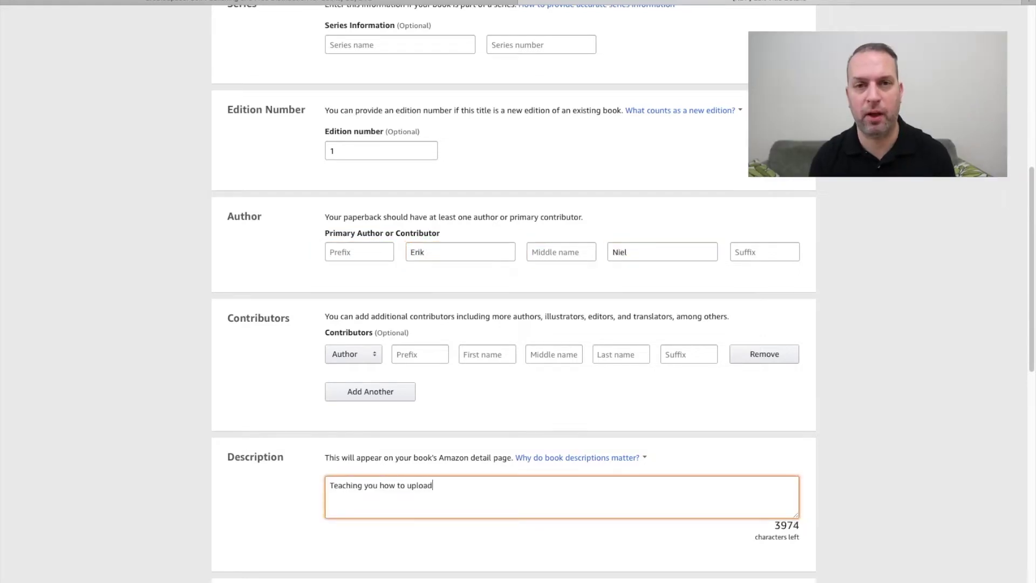
{"action": "type", "text": " a book to "}
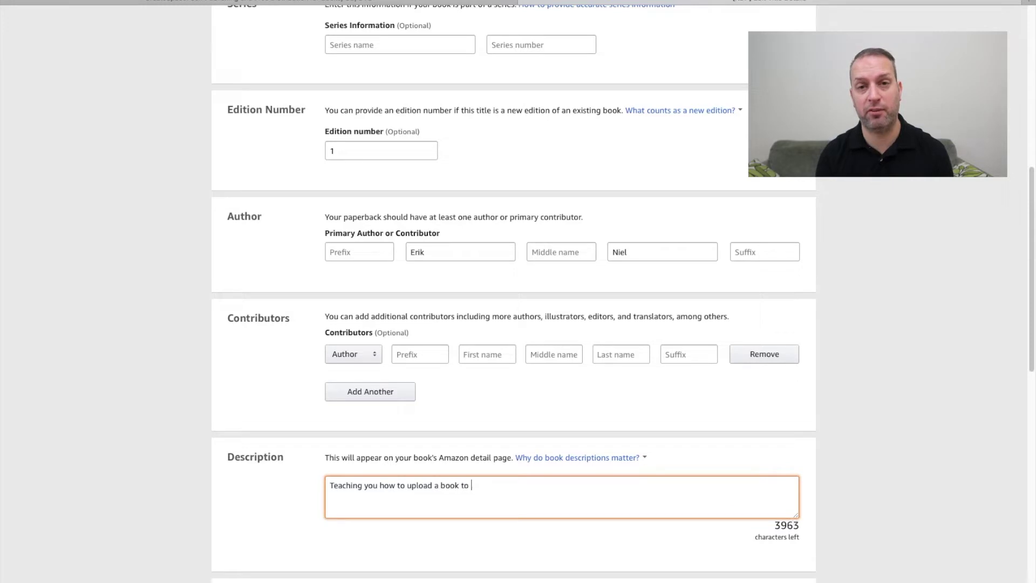
{"action": "type", "text": "KDP"}
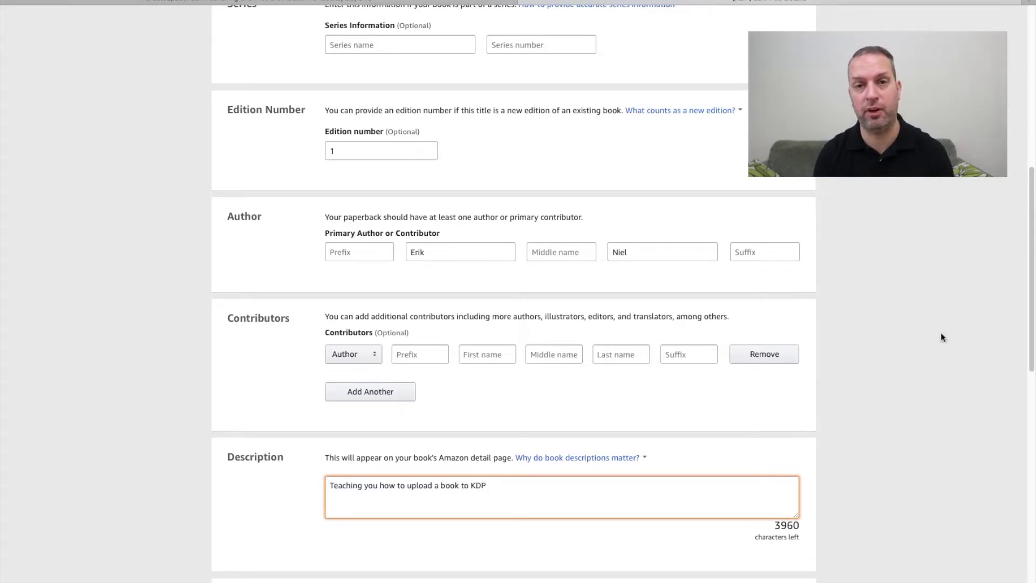
{"action": "scroll", "coordinate": [1025, 297], "scroll_direction": "down", "scroll_amount": 4}
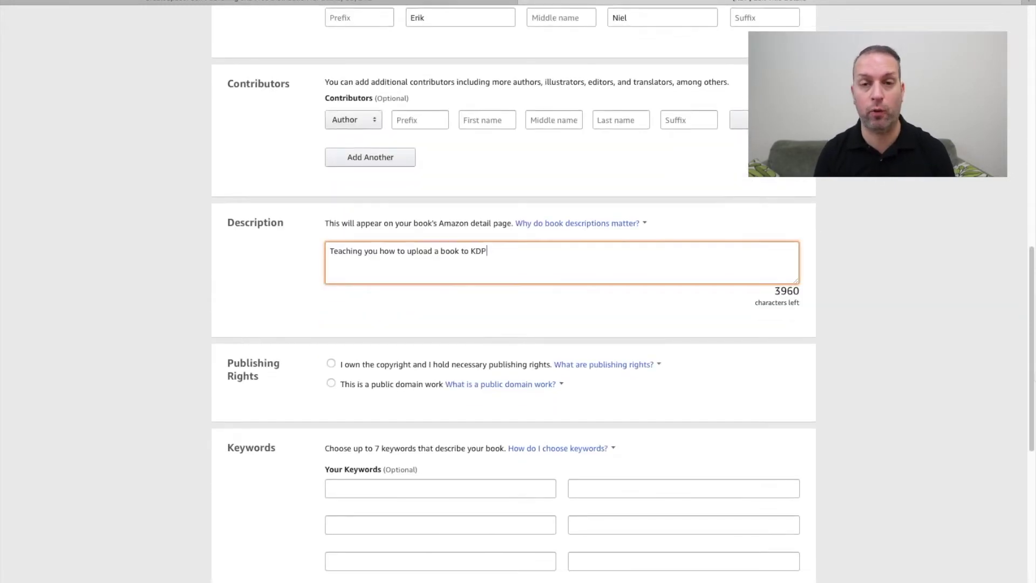
{"action": "left_click", "coordinate": [331, 364]}
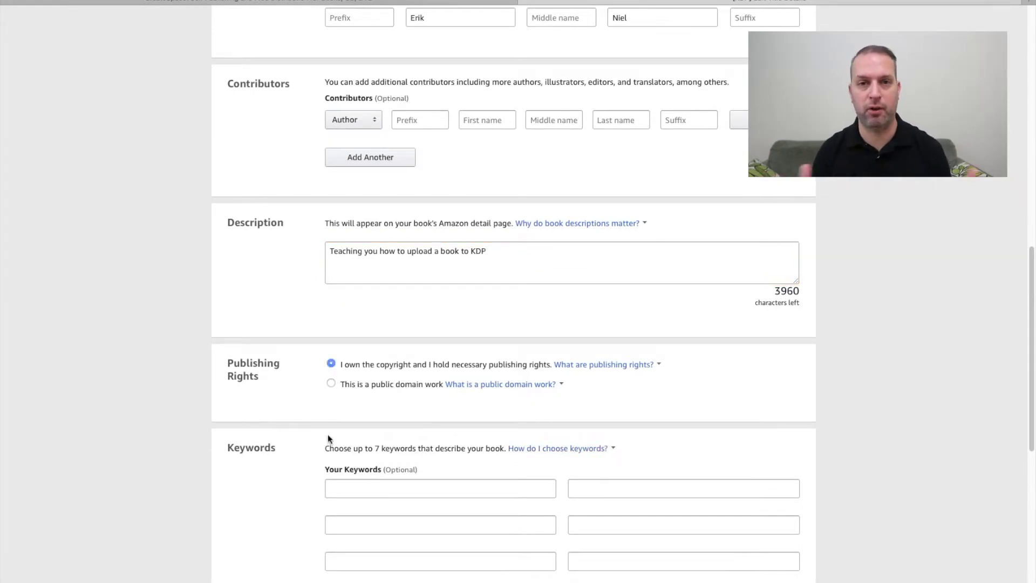
- Add the keywords "writing", "publishing", "book" and "children's book" in separate keyword fields
{"action": "left_click_drag", "start_coordinate": [1031, 327], "coordinate": [1031, 387]}
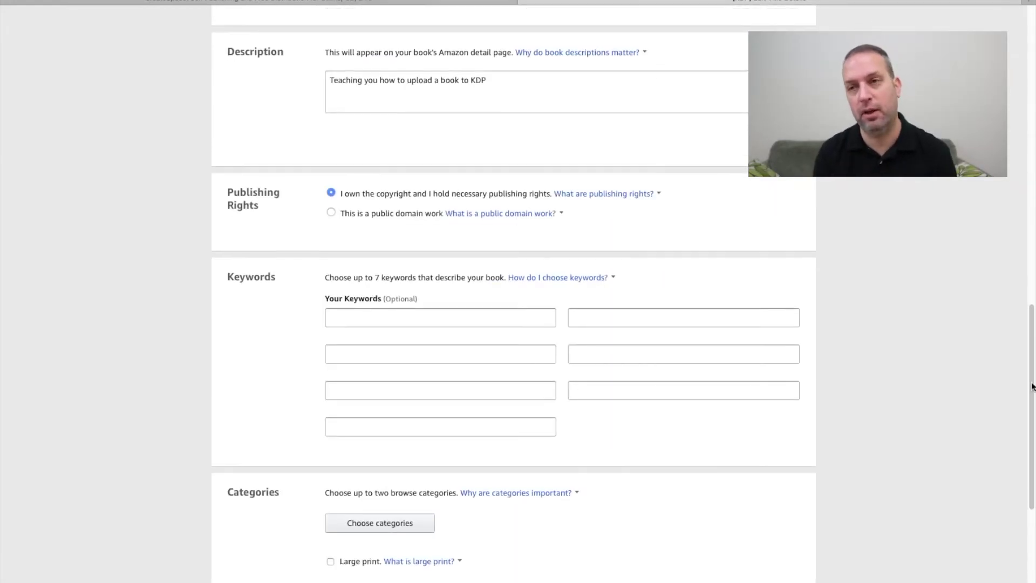
{"action": "left_click", "coordinate": [453, 321]}
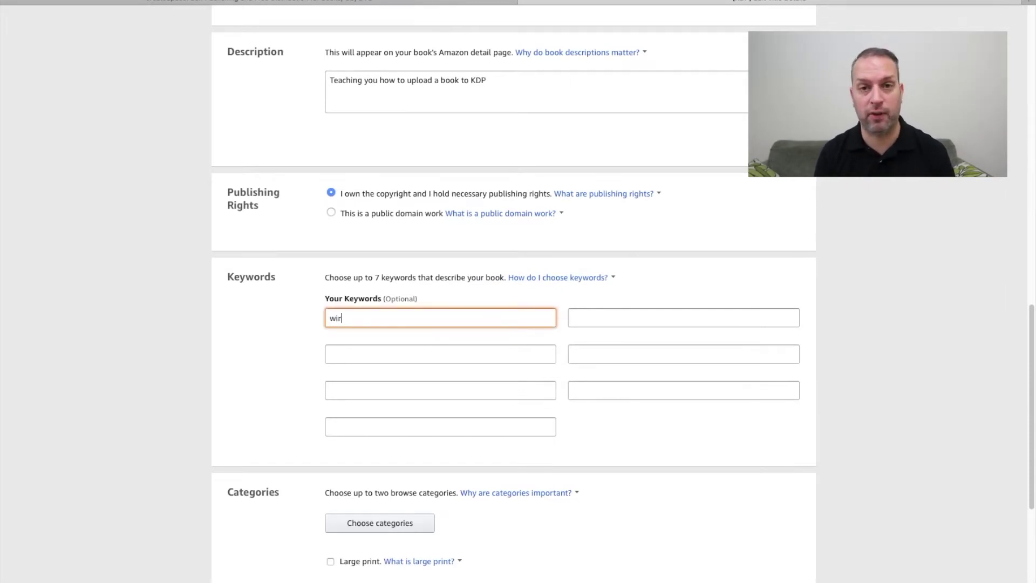
{"action": "type", "text": "writing"}
{"action": "key", "text": "Tab"}
{"action": "type", "text": "publishing"}
{"action": "key", "text": "Tab"}
{"action": "type", "text": "book"}
{"action": "key", "text": "Tab"}
{"action": "type", "text": "children's book"}
- Open the category selection for the book and browse the subcategories under Nonfiction
{"action": "left_click", "coordinate": [395, 523]}
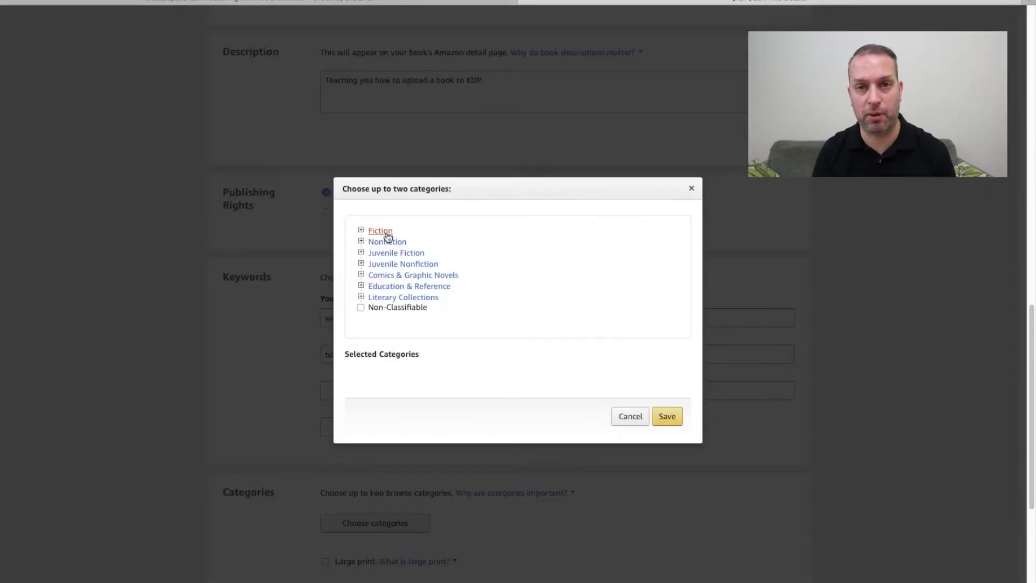
{"action": "left_click", "coordinate": [389, 241]}
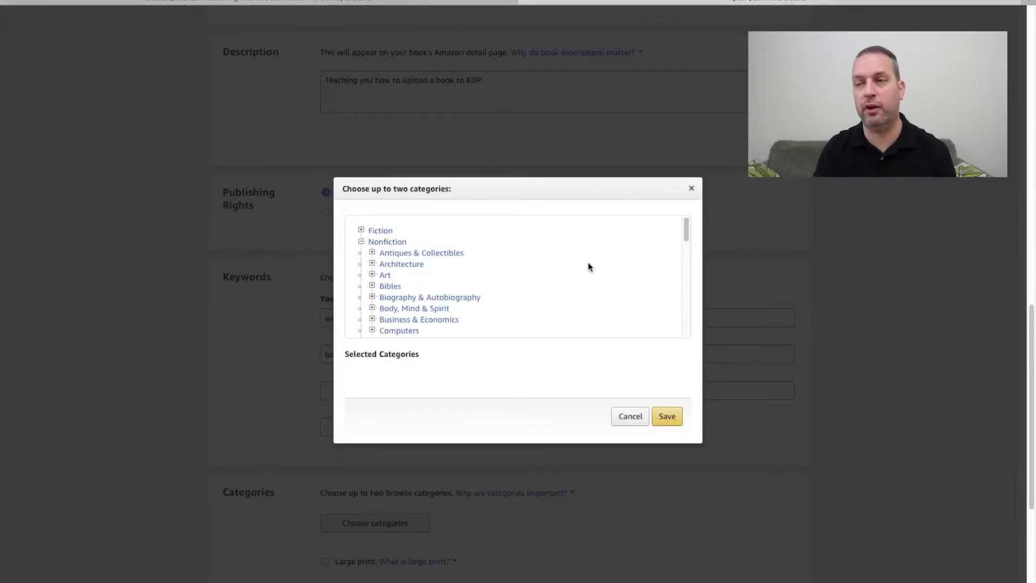
{"action": "scroll", "coordinate": [684, 254], "scroll_direction": "down", "scroll_amount": 2}
{"action": "left_click_drag", "start_coordinate": [685, 252], "coordinate": [688, 281]}
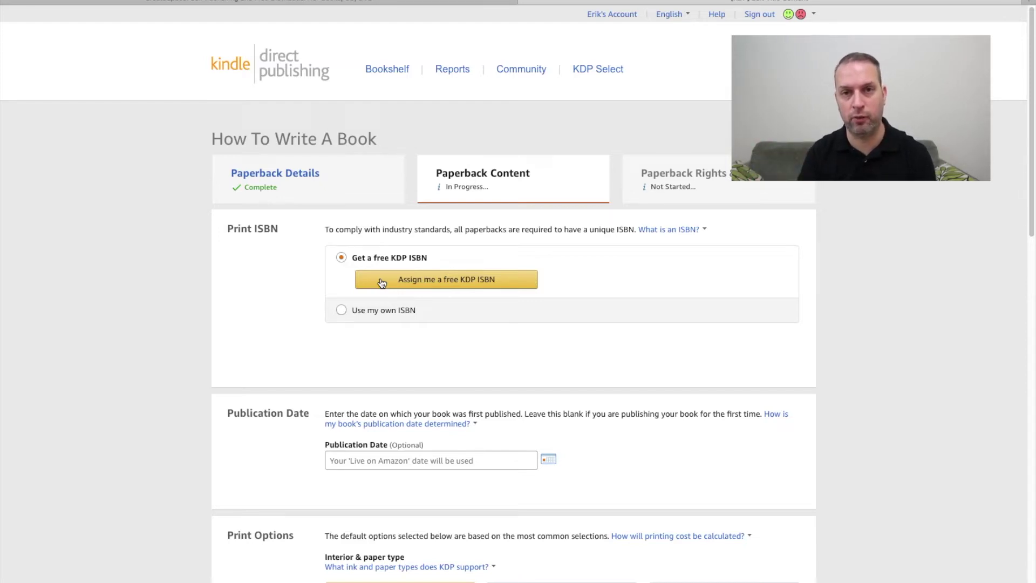
- Assign a free KDP ISBN to the paperback and set its publication date to 01/23/2019
{"action": "left_click", "coordinate": [381, 280]}
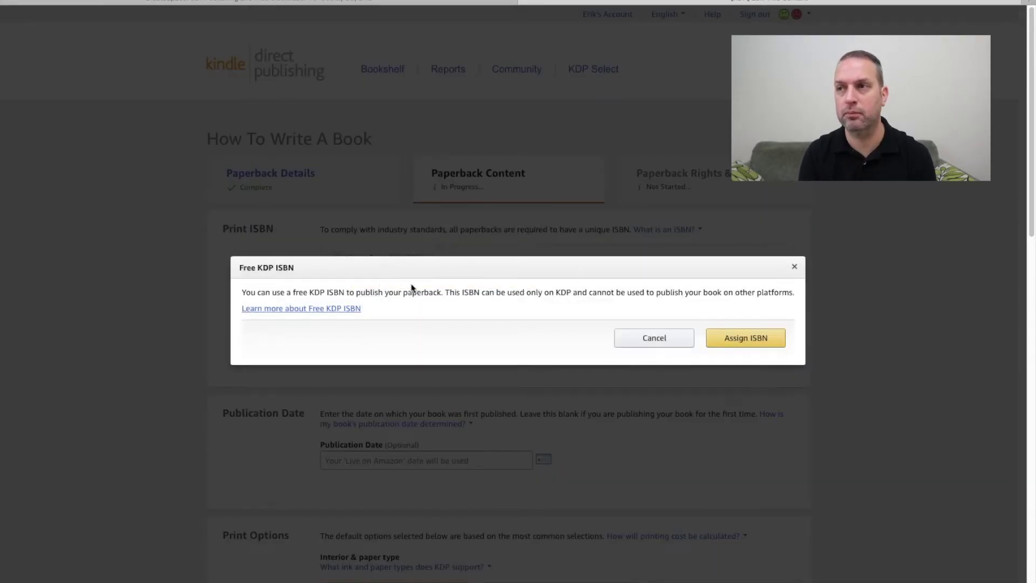
{"action": "left_click", "coordinate": [736, 340]}
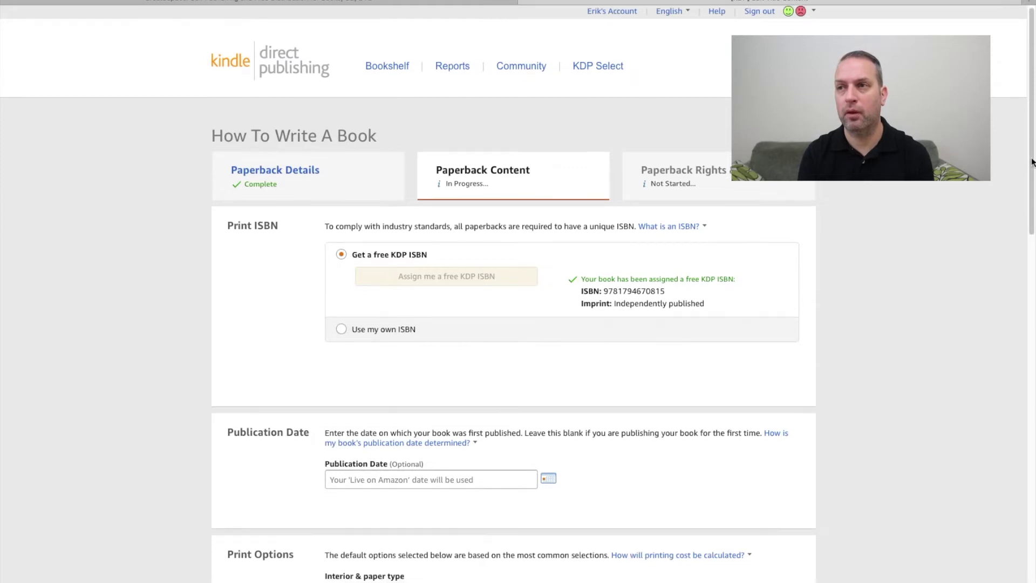
{"action": "scroll", "coordinate": [1031, 158], "scroll_direction": "down", "scroll_amount": 4}
{"action": "left_click", "coordinate": [548, 249]}
{"action": "left_click", "coordinate": [396, 345]}
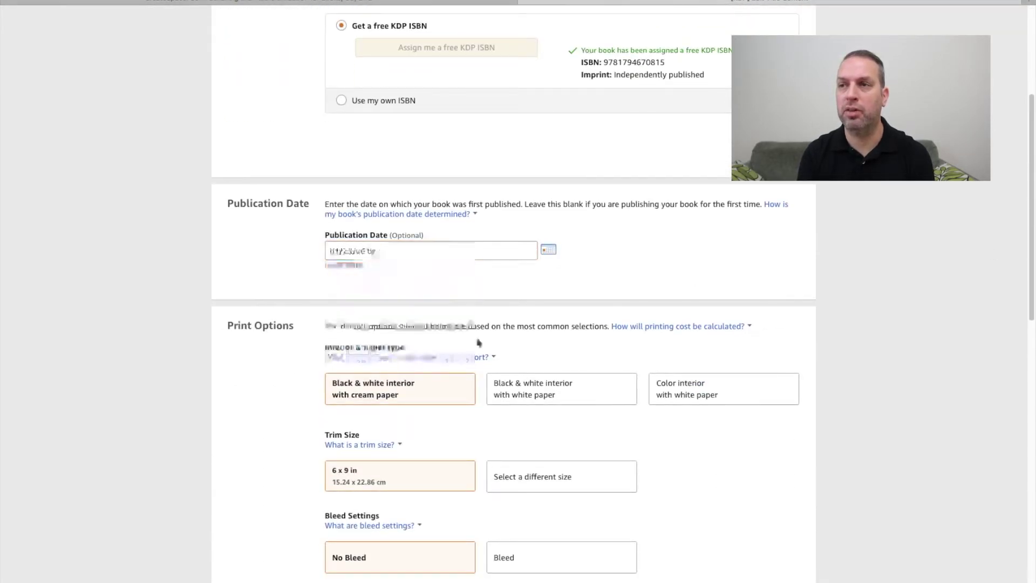
- Set the print options to color interior with white paper, 8.5 x 11 in trim size and Bleed
{"action": "scroll", "coordinate": [869, 259], "scroll_direction": "down", "scroll_amount": 4}
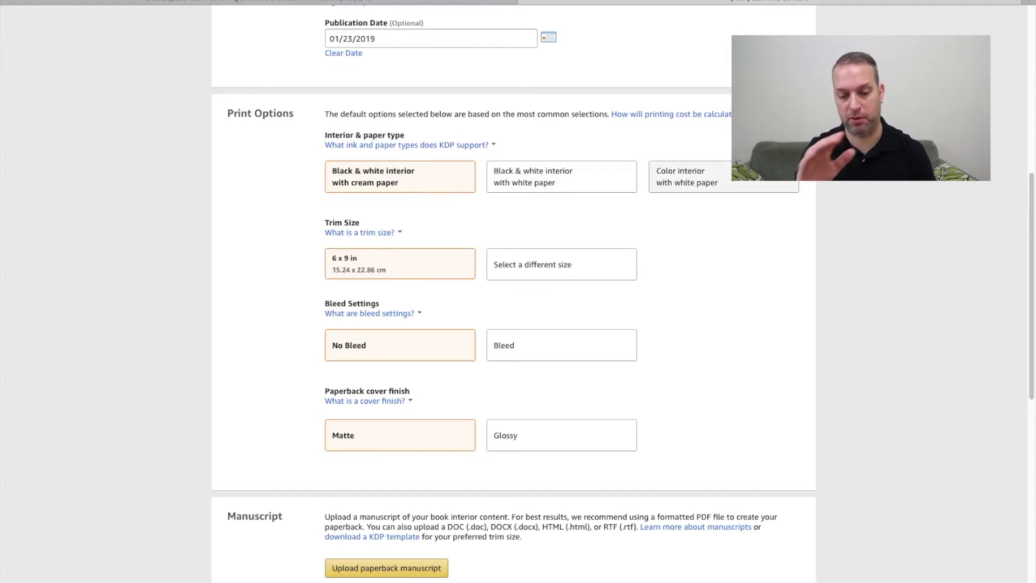
{"action": "left_click", "coordinate": [731, 181]}
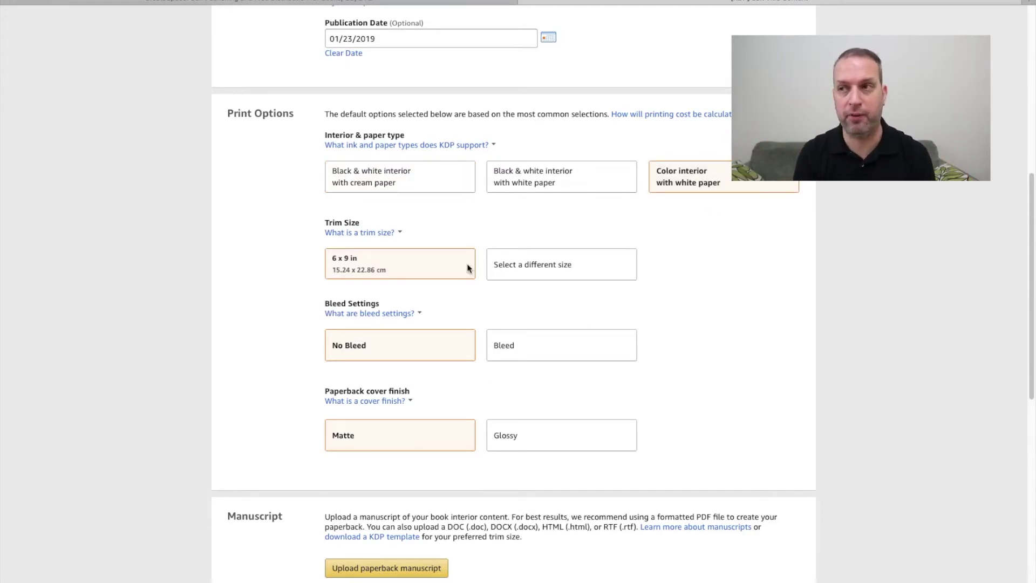
{"action": "left_click", "coordinate": [508, 265]}
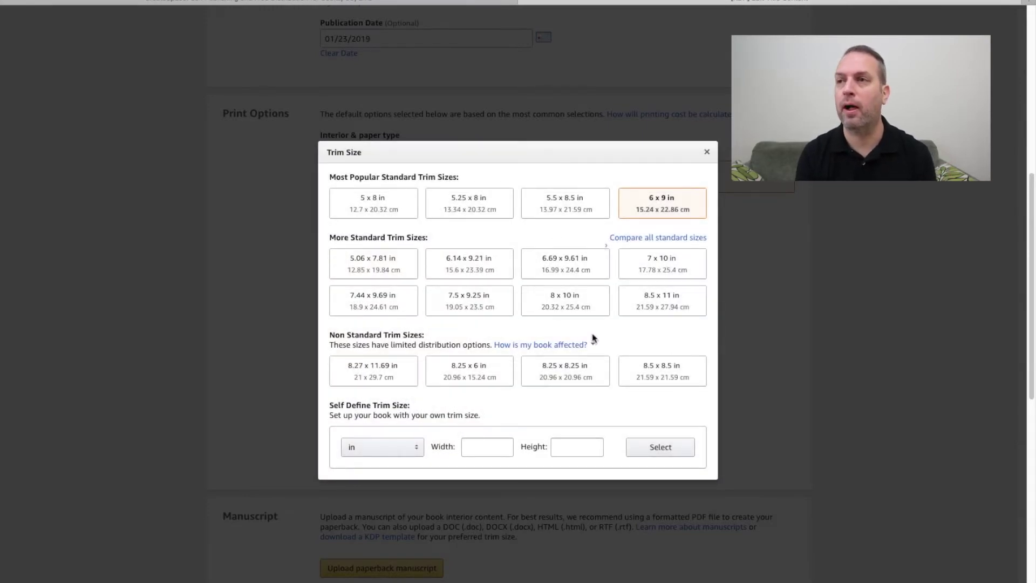
{"action": "left_click", "coordinate": [642, 309]}
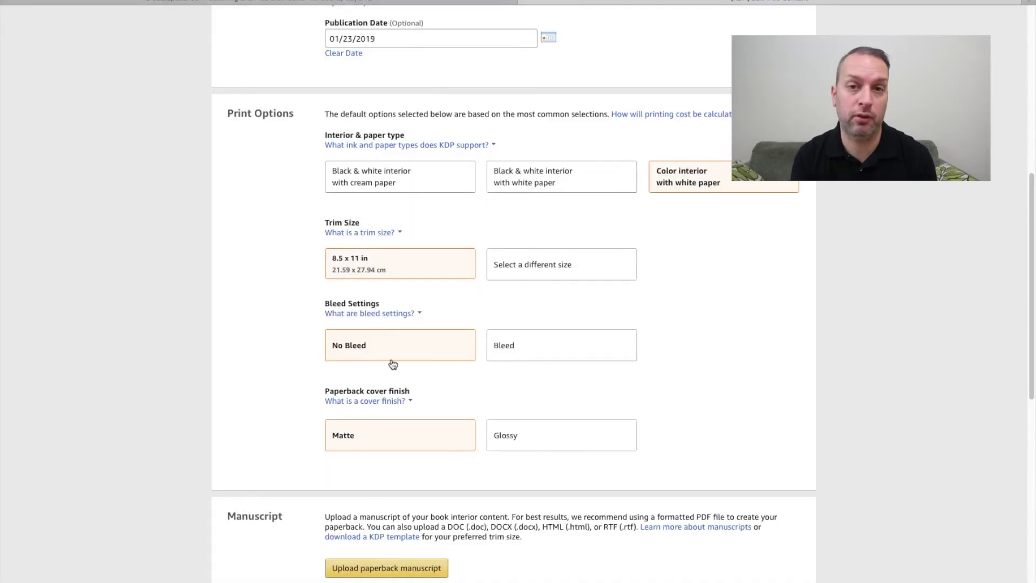
{"action": "left_click", "coordinate": [520, 356]}
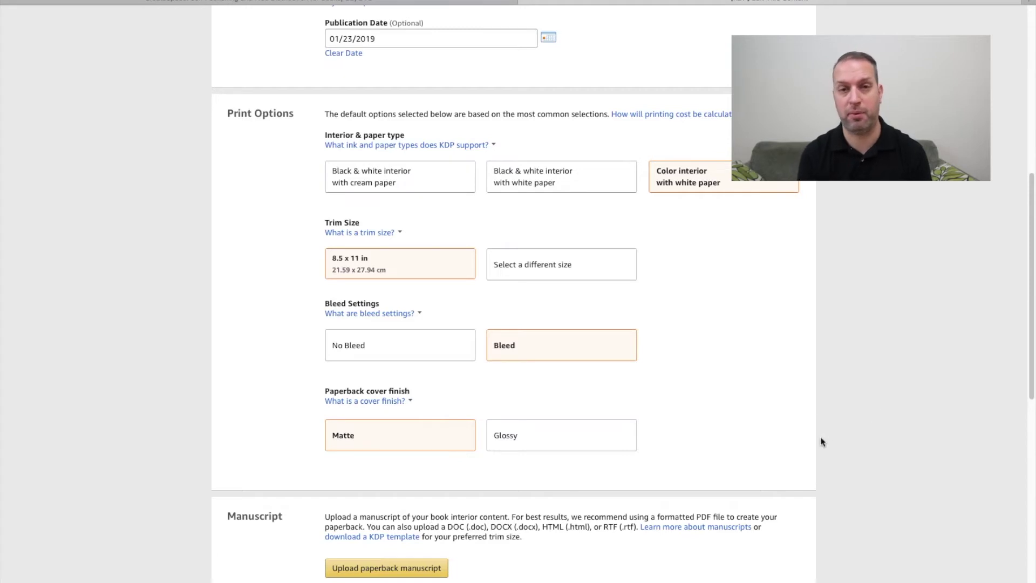
{"action": "scroll", "coordinate": [1032, 263], "scroll_direction": "down", "scroll_amount": 1}
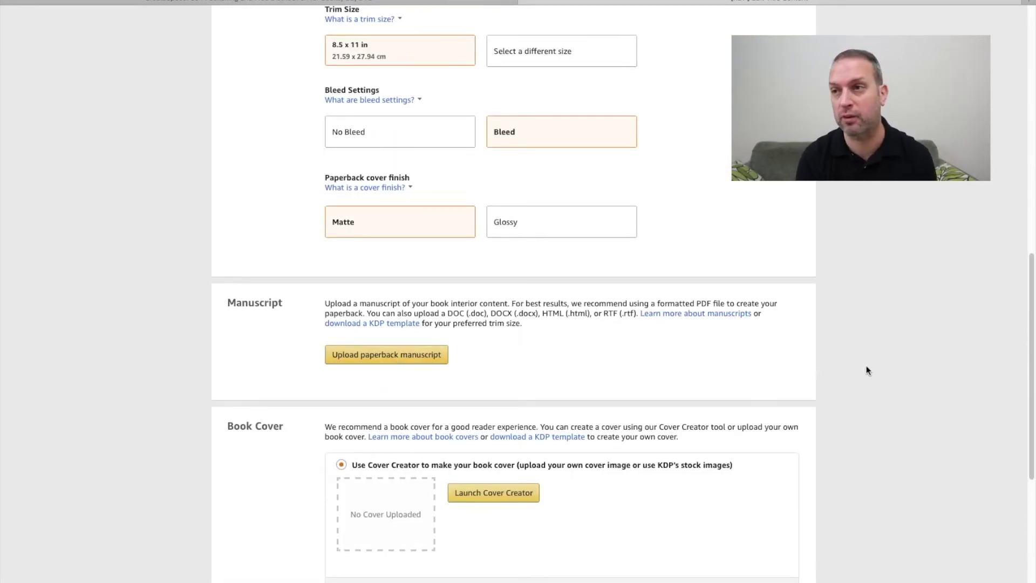
{"action": "left_click_drag", "start_coordinate": [1030, 325], "coordinate": [1033, 380]}
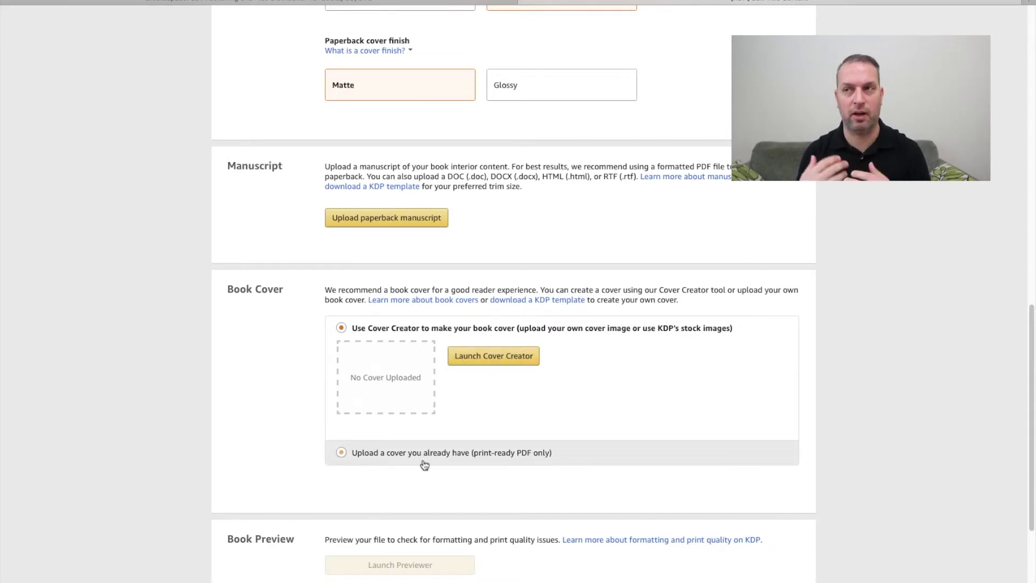
{"action": "left_click_drag", "start_coordinate": [1030, 398], "coordinate": [1032, 513]}
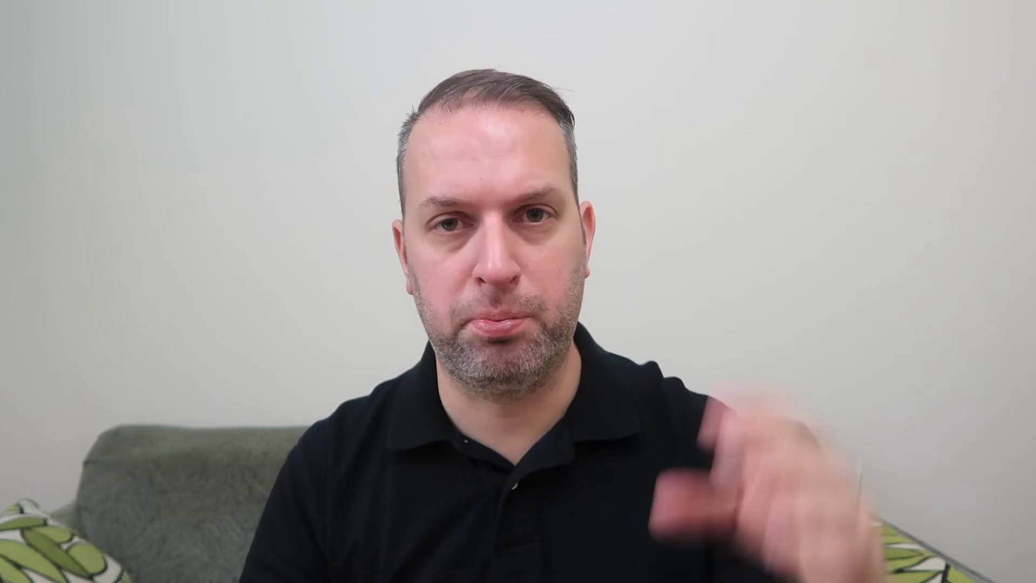